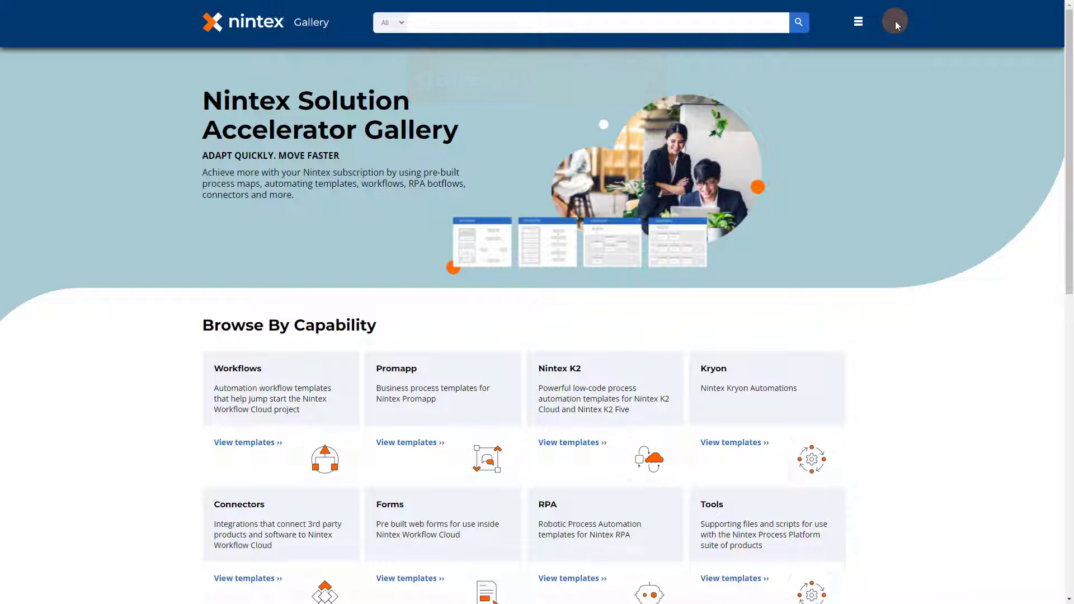
Click into the search box at the top of the Nintex Gallery home page
click(687, 21)
Search the gallery for 'Leave Request', open the Nintex Workflow Cloud Leave Request template, and start importing it
text("Leave Request")
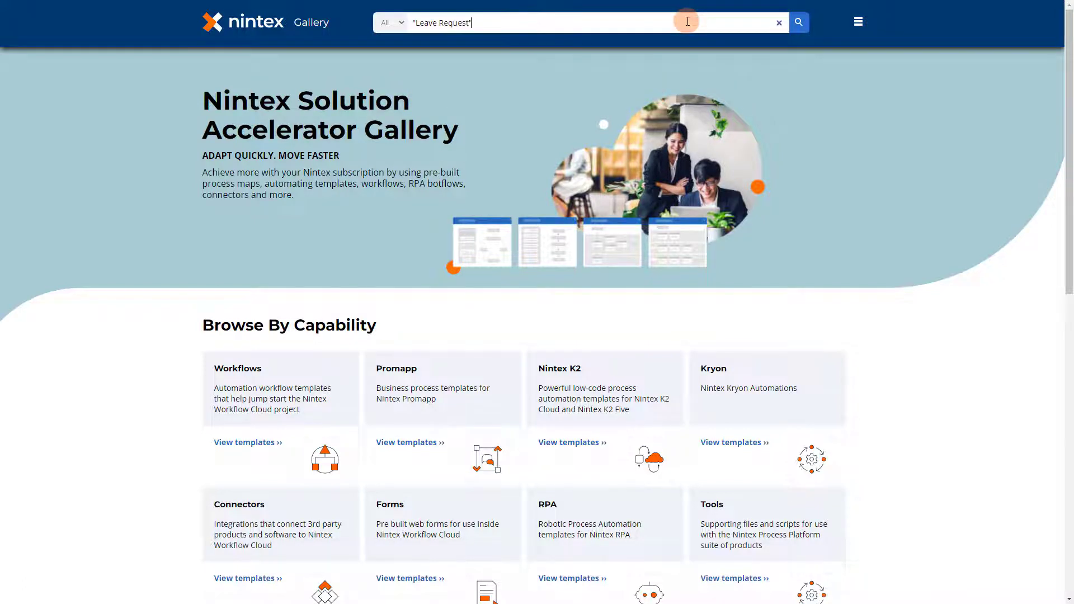
key(Return)
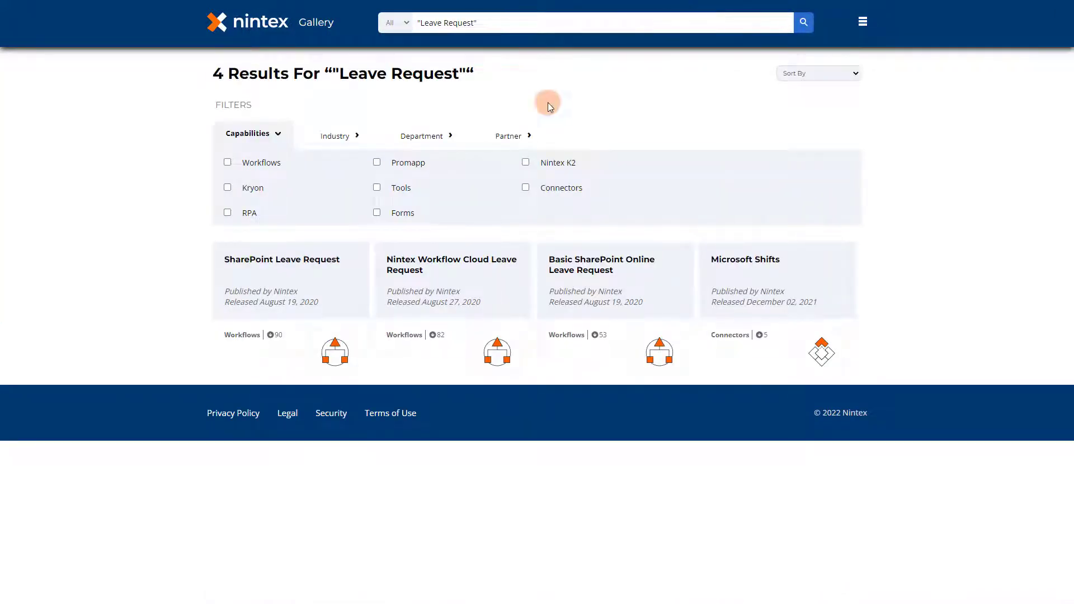
click(452, 265)
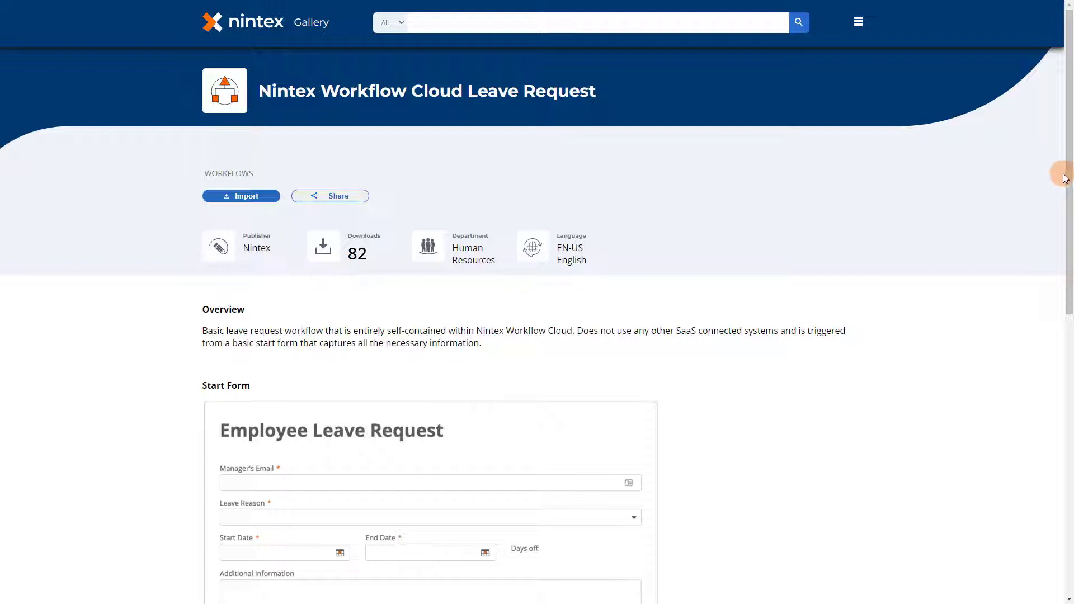
drag(1065, 178, 1070, 150)
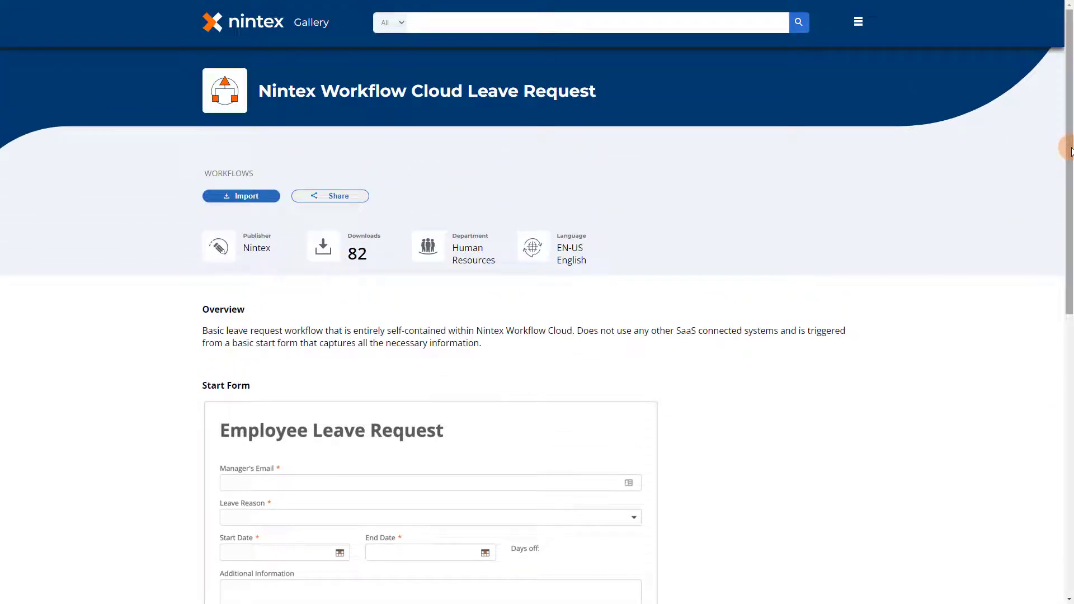
click(230, 196)
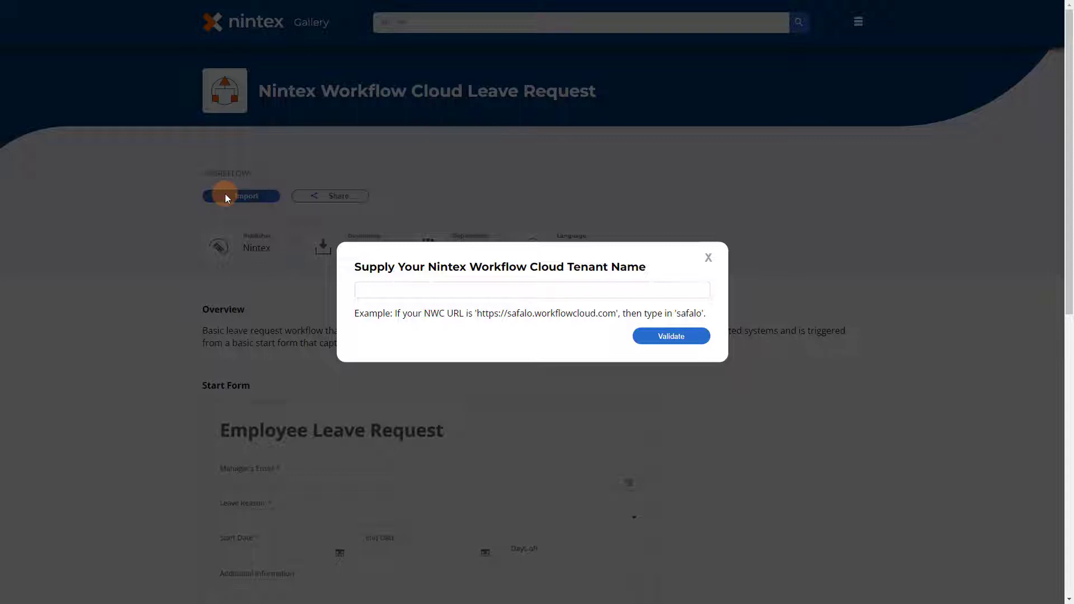
Enter and validate the Workflow Cloud tenant name, then run the direct import
click(371, 289)
text(ntx-training)
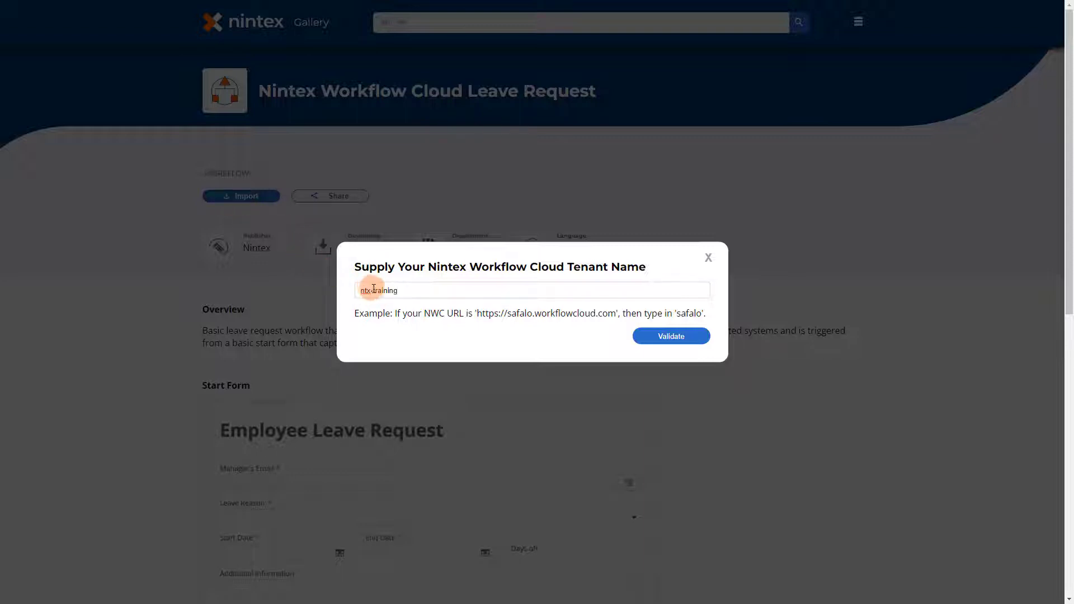
click(642, 339)
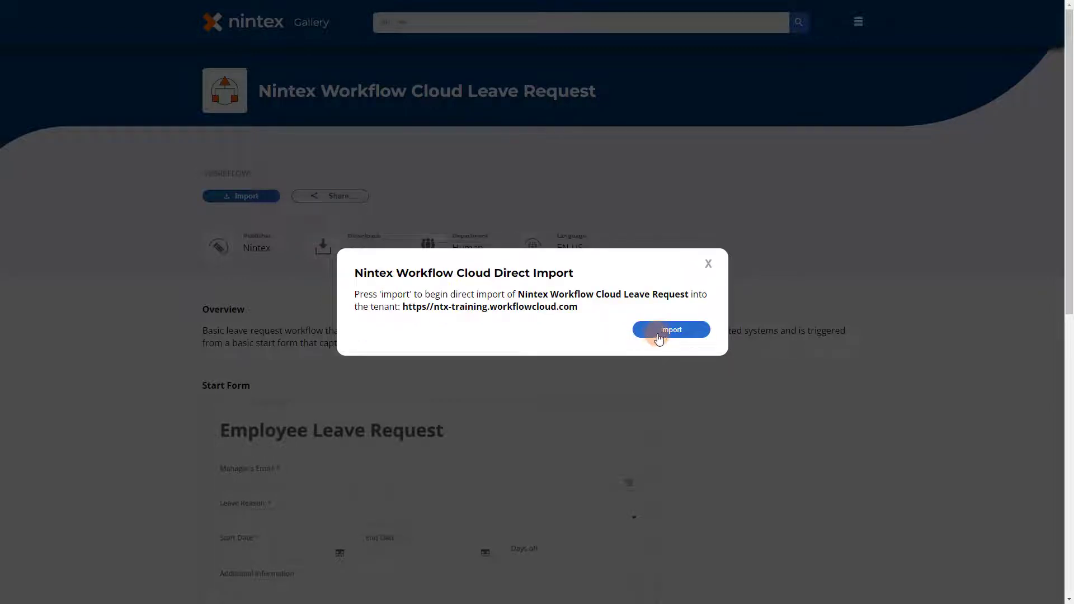
click(659, 335)
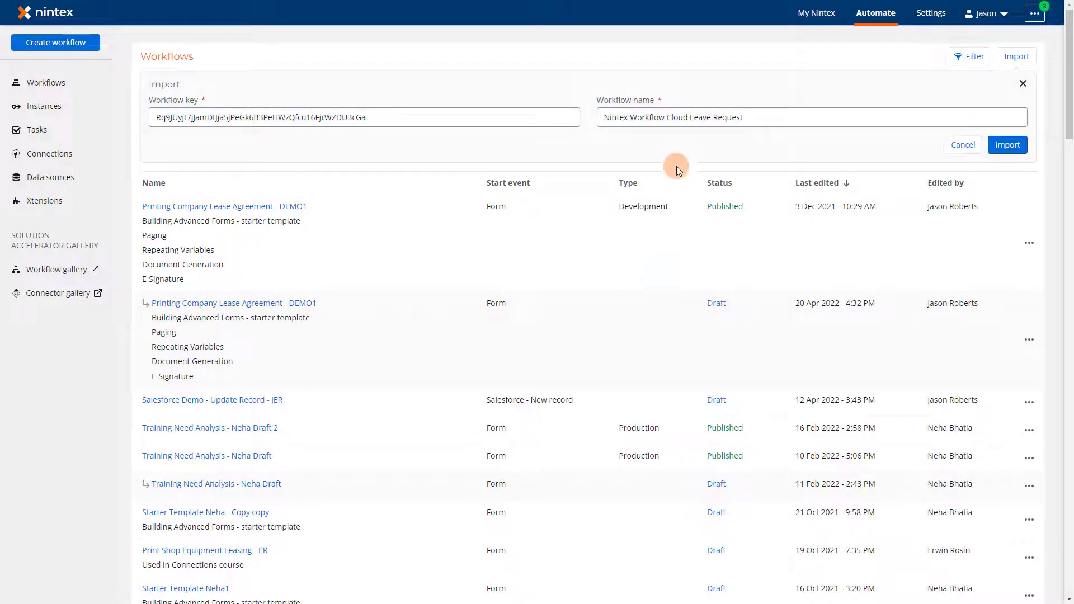
Shorten the workflow name to 'Leave Request' and import it
drag(689, 119, 561, 120)
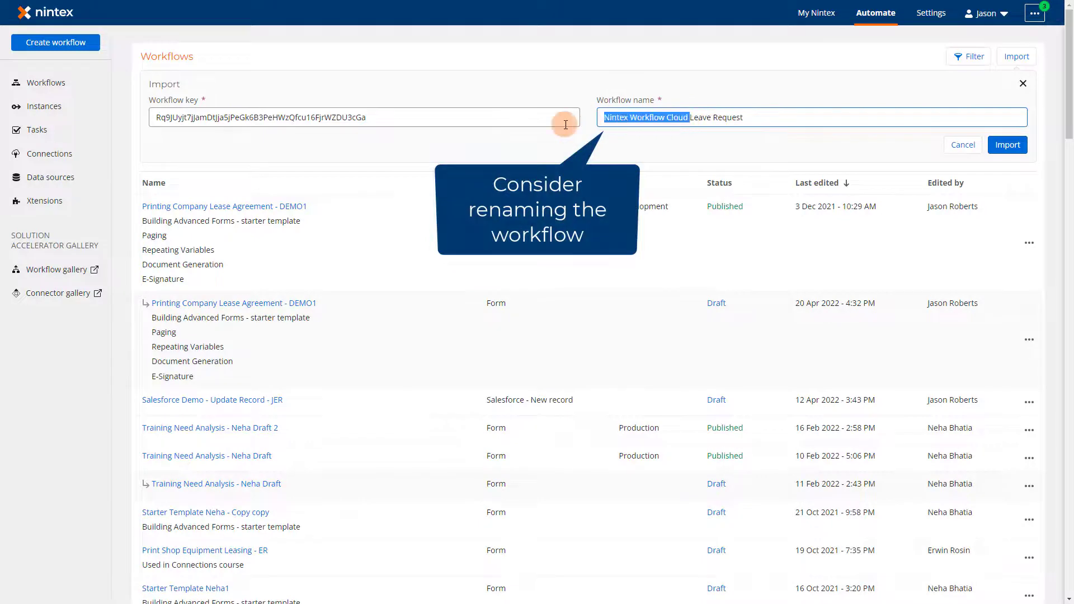
key(BackSpace)
click(1005, 147)
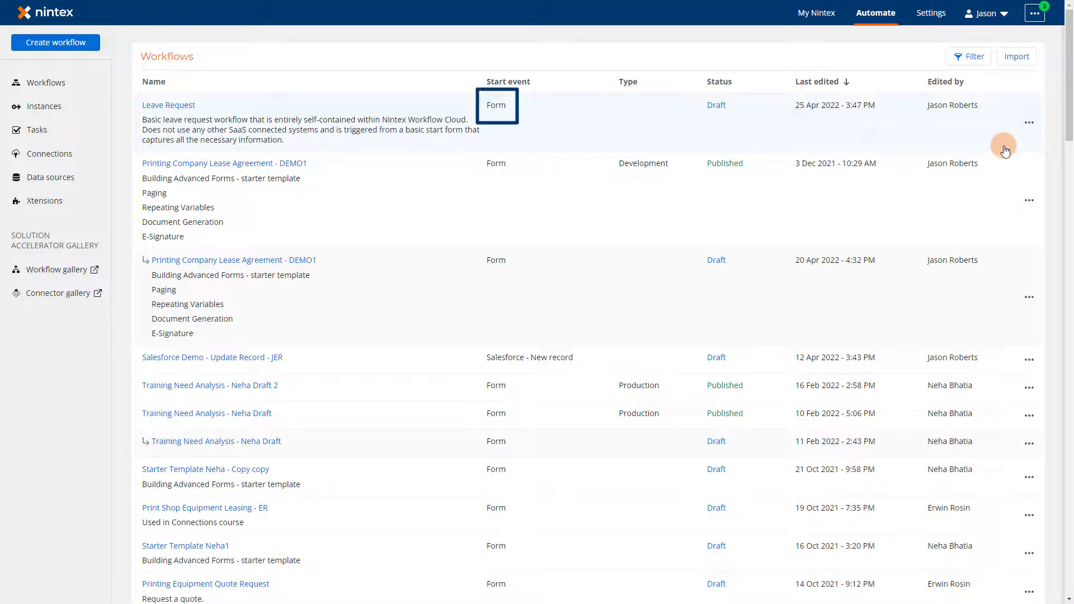
Open Leave Request, review the start event, Leave Approval and Send Approval Email settings, then design the start form
click(180, 107)
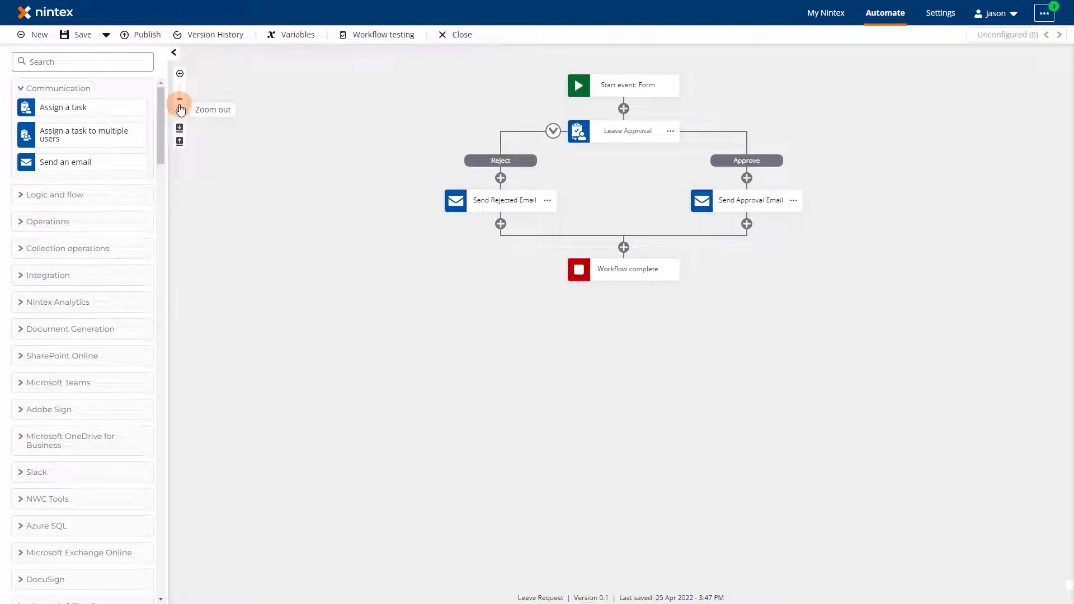
click(586, 90)
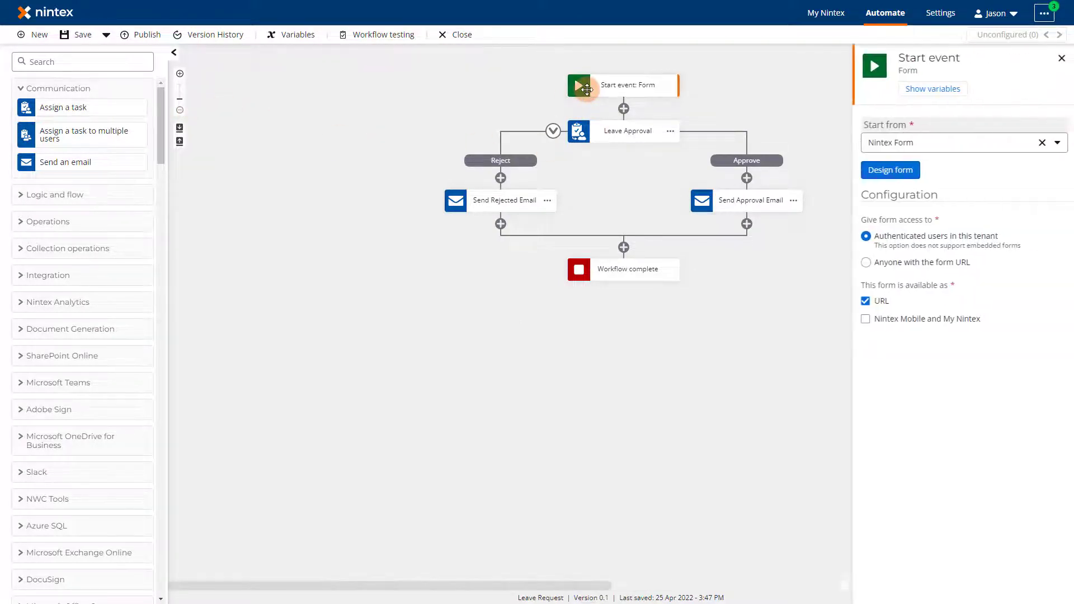
click(591, 128)
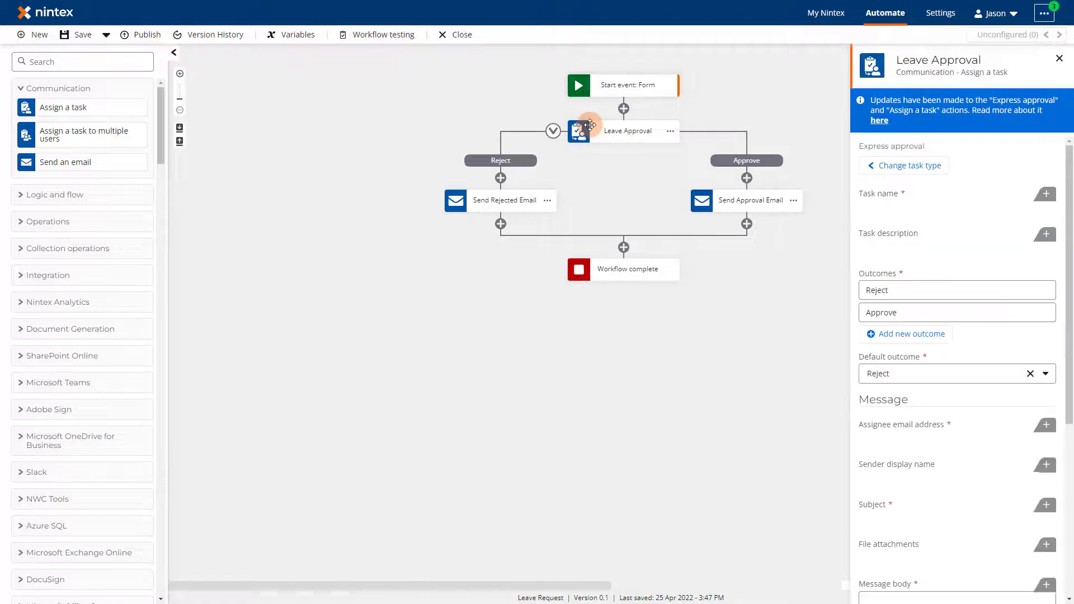
click(701, 201)
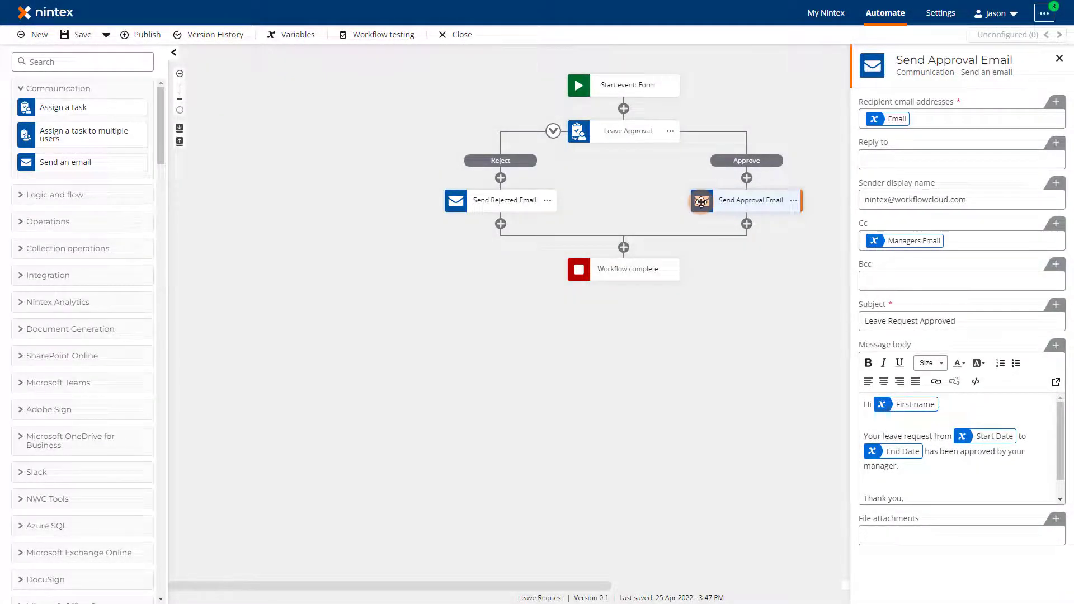
click(585, 93)
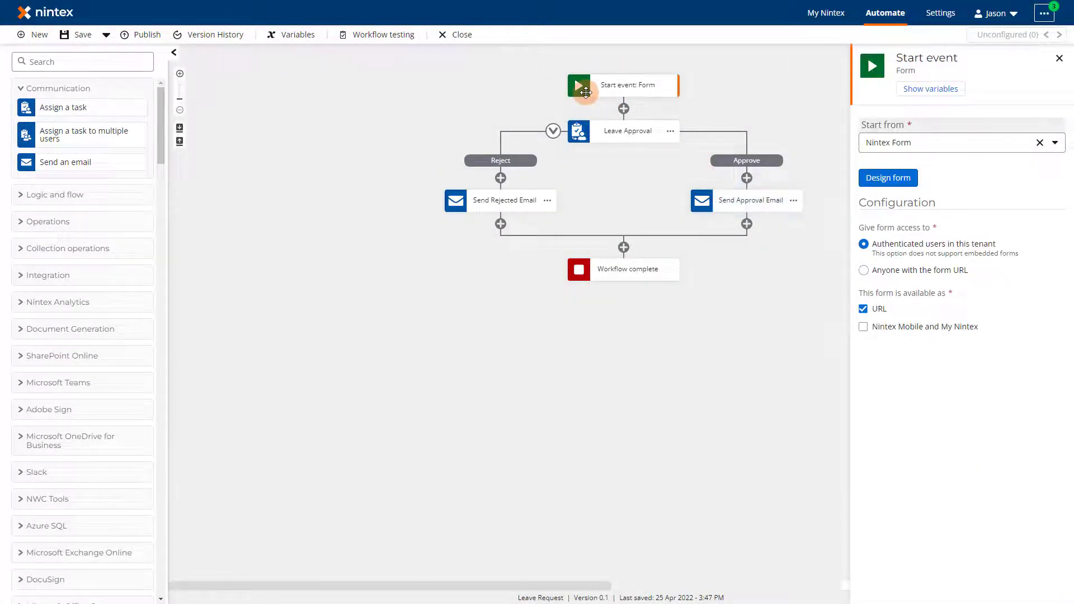
click(877, 172)
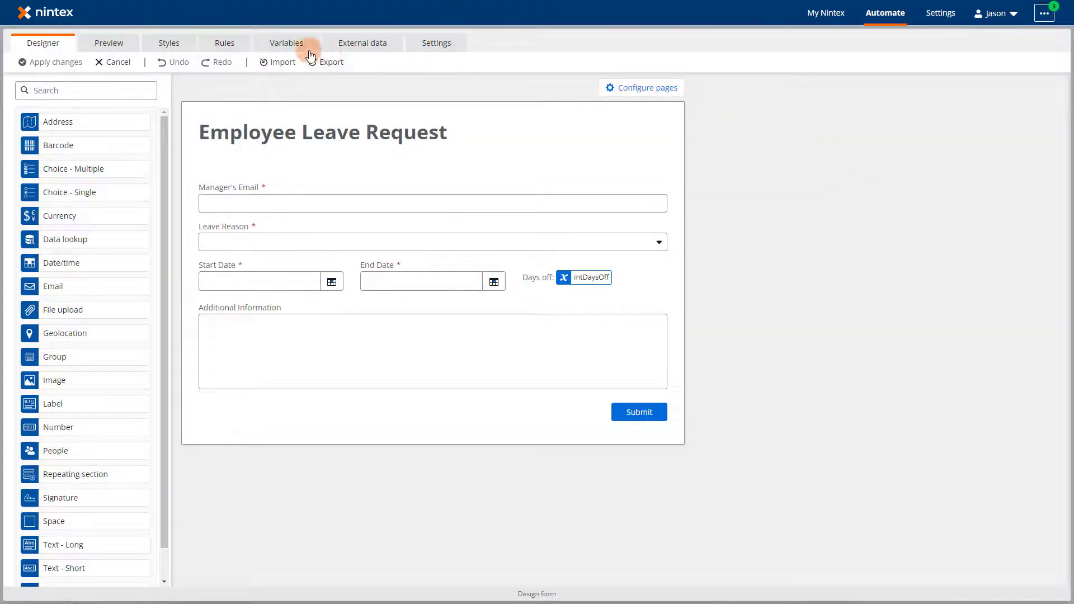
In the form's Rules, begin a new submit rule named 'Prevent Preceding End Date'
click(238, 51)
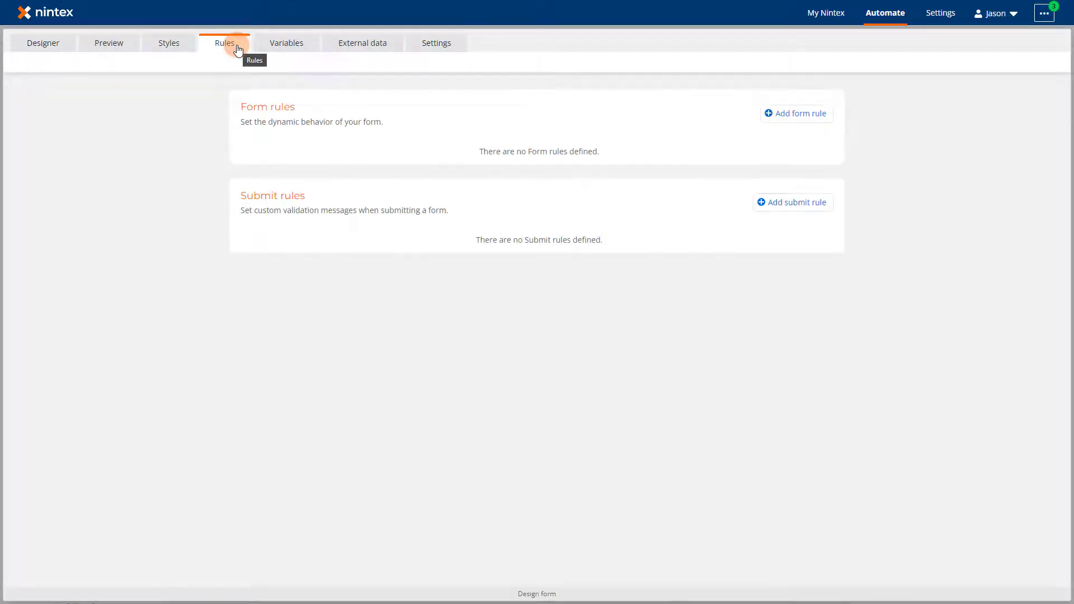
click(800, 205)
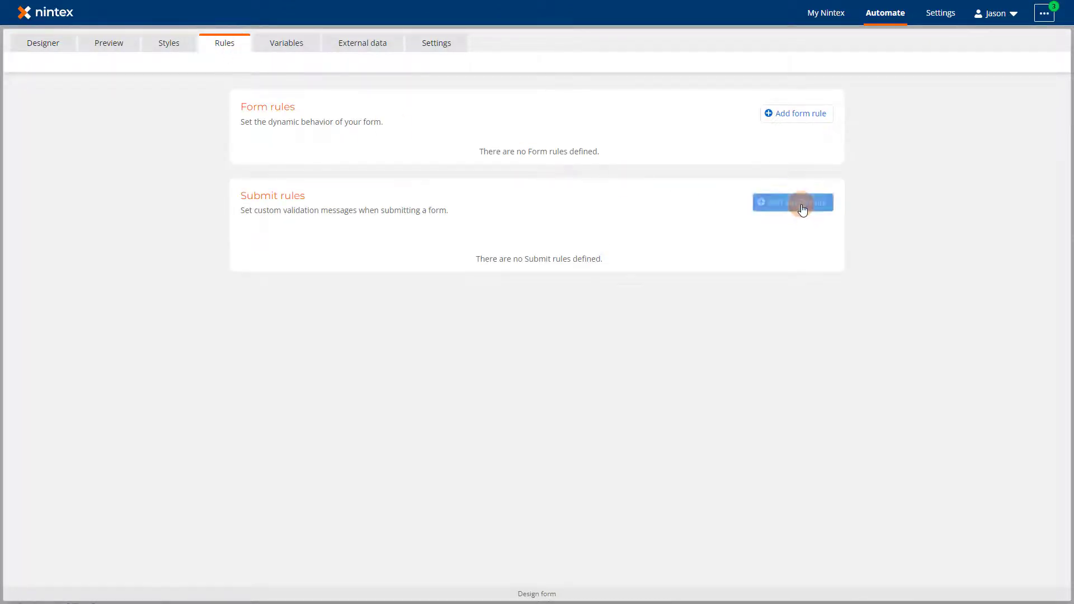
click(572, 251)
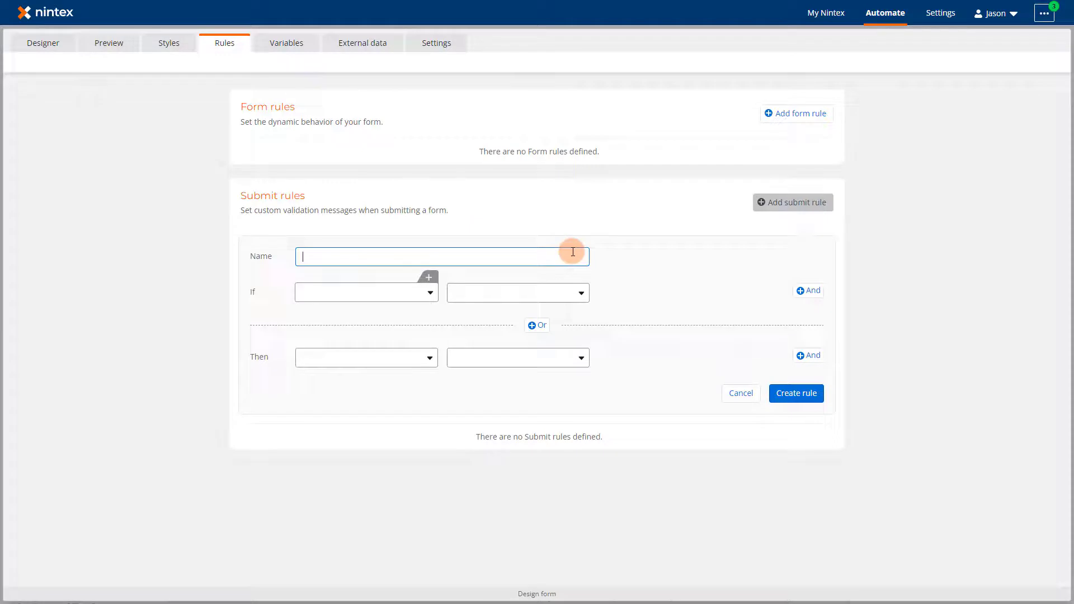
text(Prevent Preceding End Date)
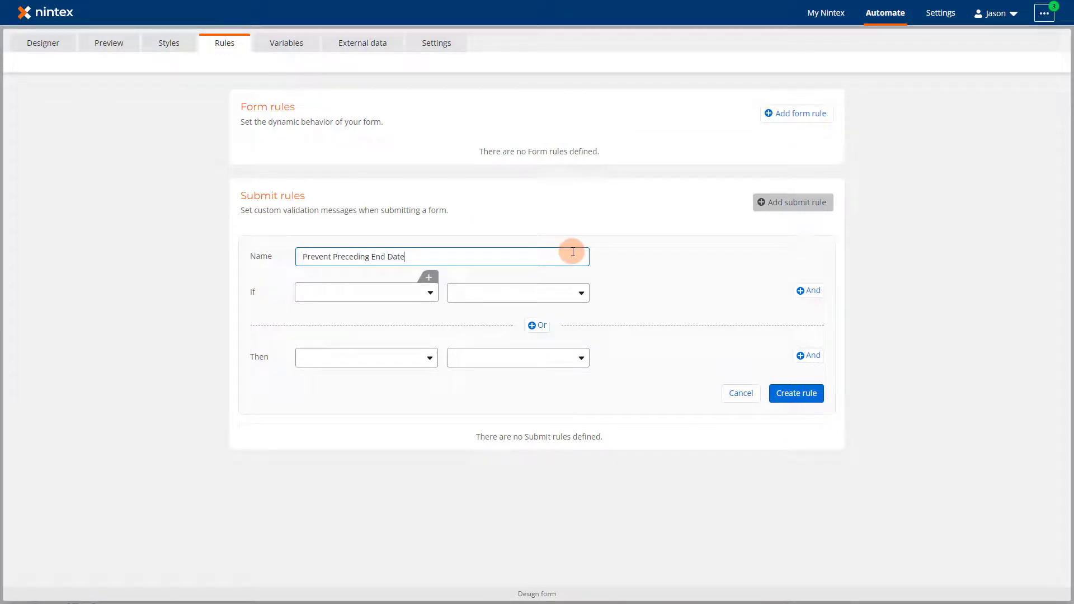
Set the rule condition to End Date is before Start Date
click(426, 291)
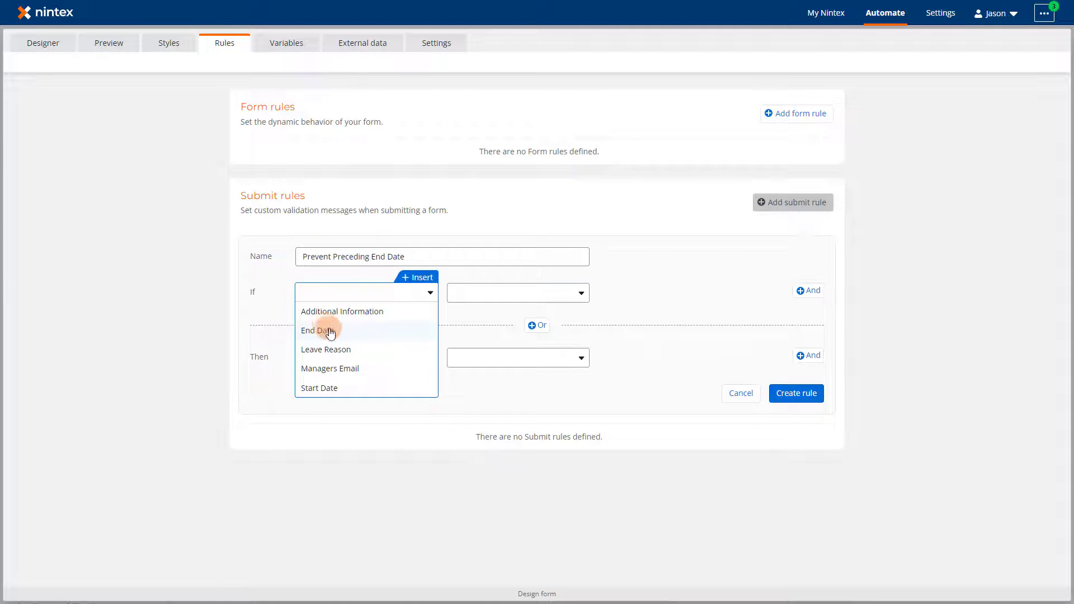
click(324, 330)
click(505, 295)
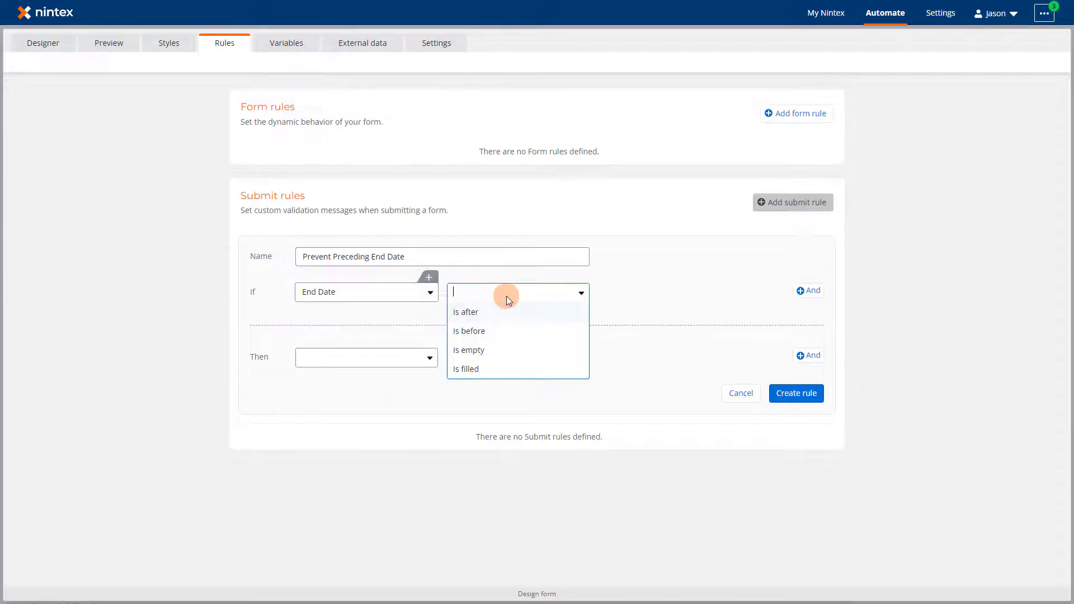
click(491, 332)
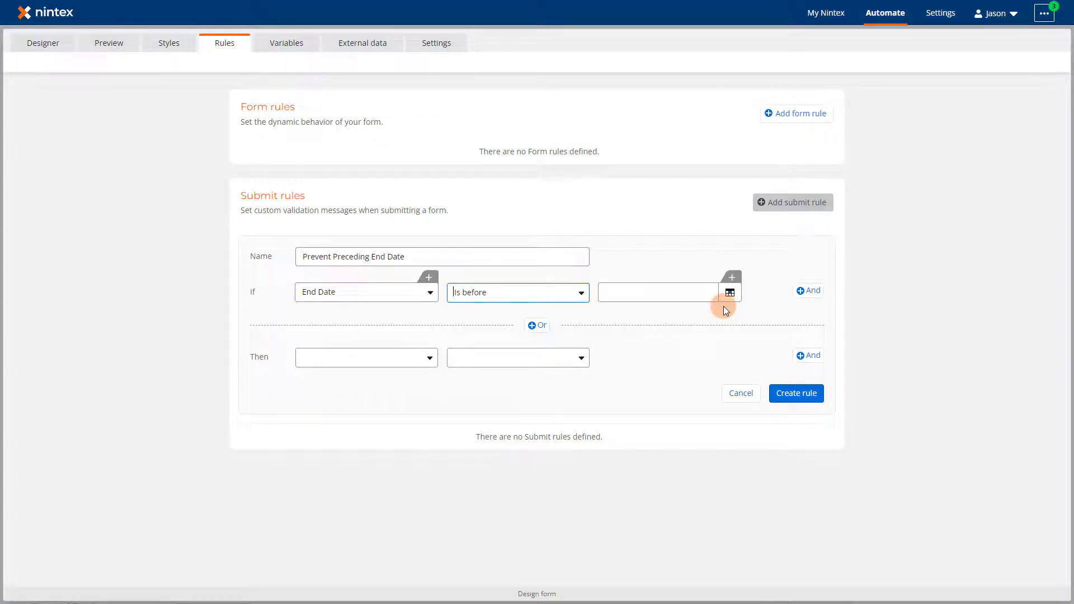
click(727, 278)
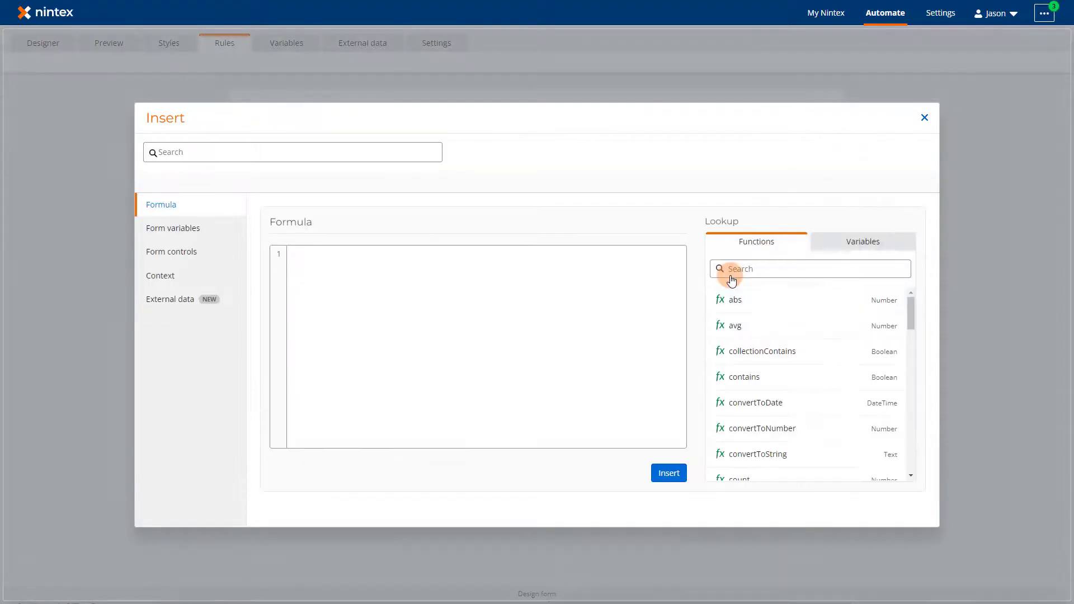
click(181, 252)
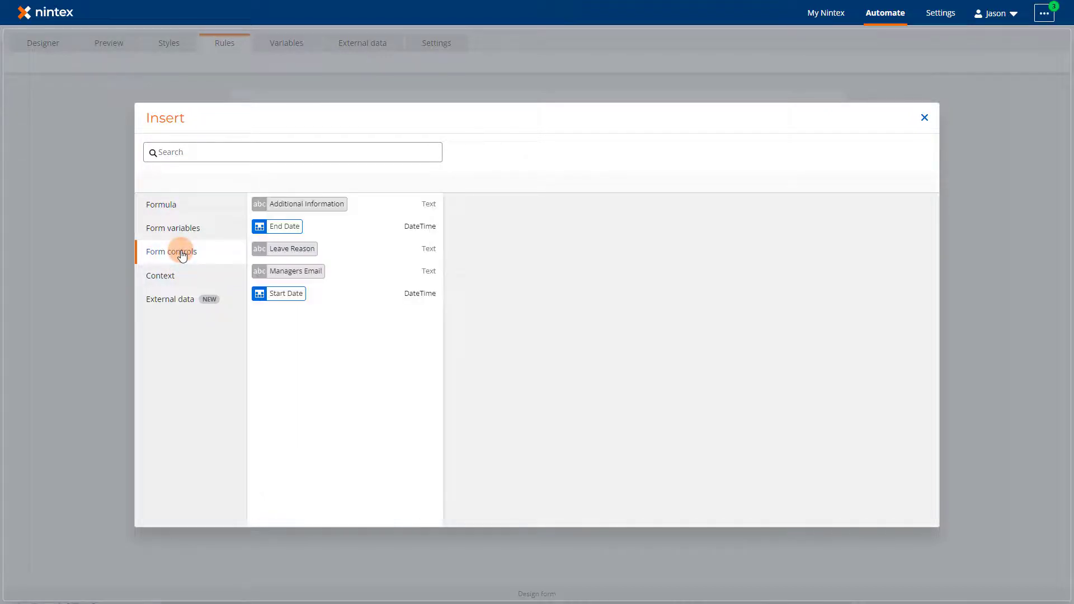
mouse_move(347, 293)
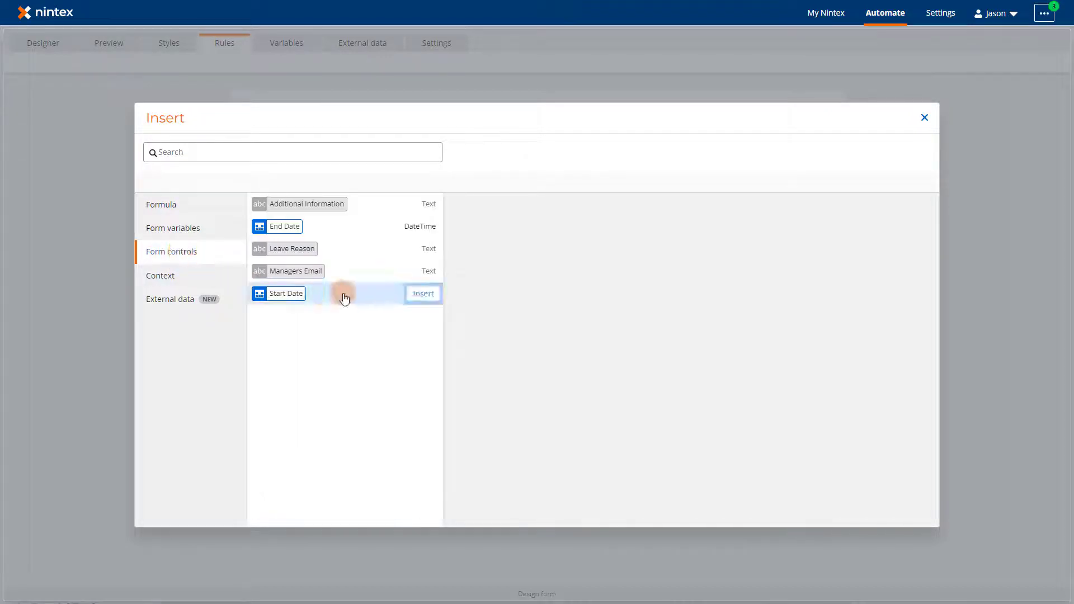
click(421, 296)
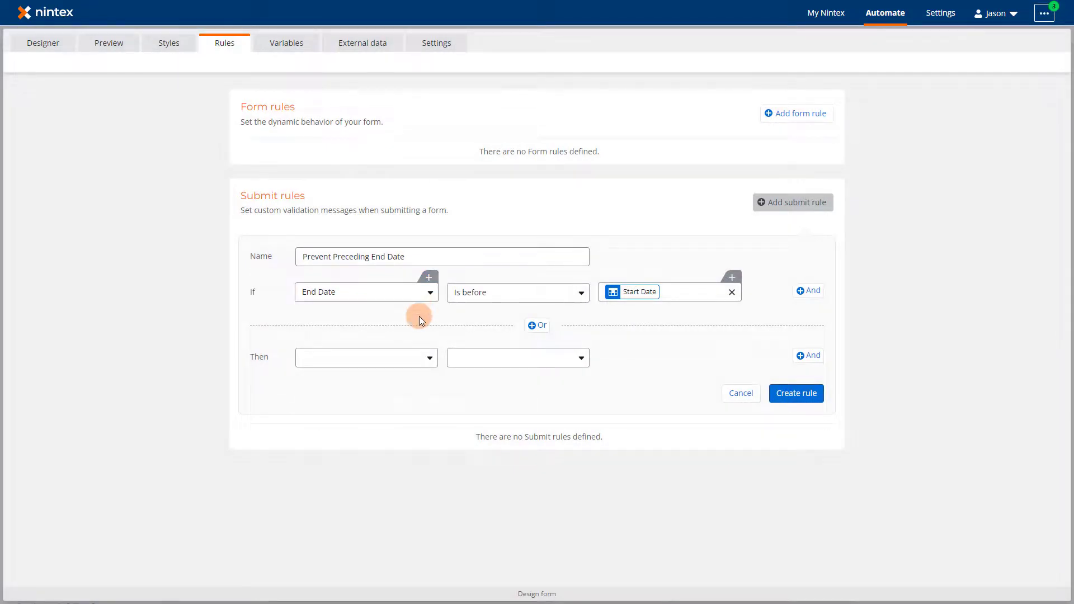
Make End Date show the validation error 'End Date cannot precede Start Date' and create the rule
click(427, 357)
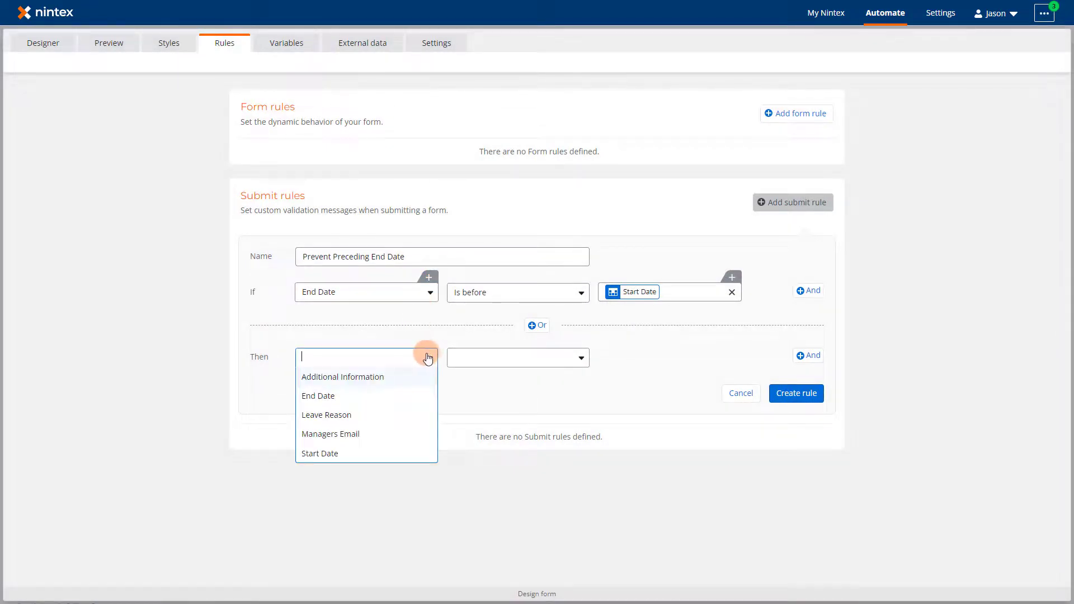
click(347, 395)
click(581, 357)
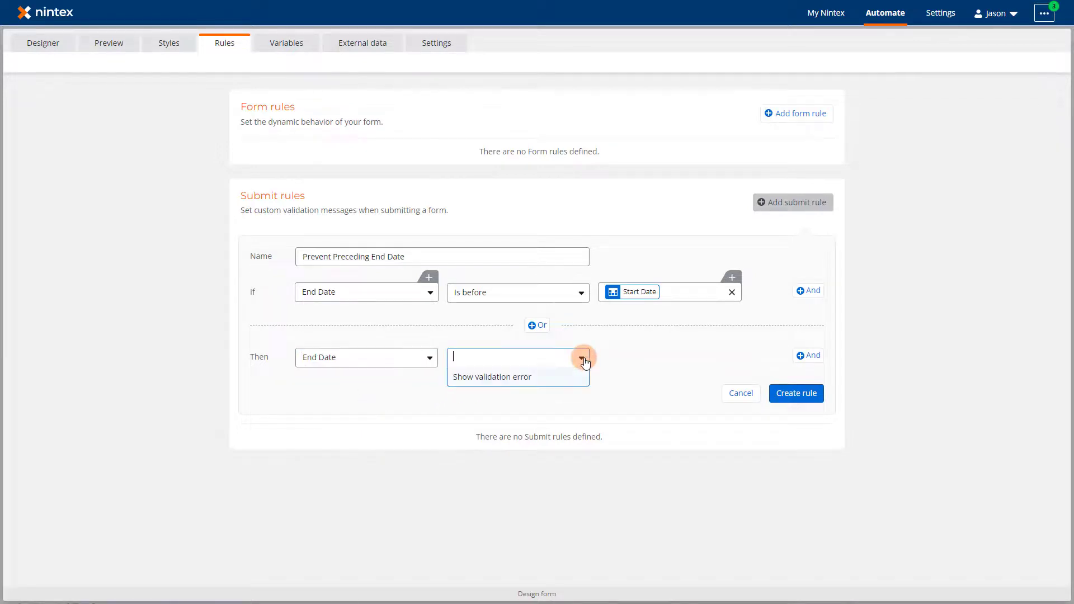
click(538, 379)
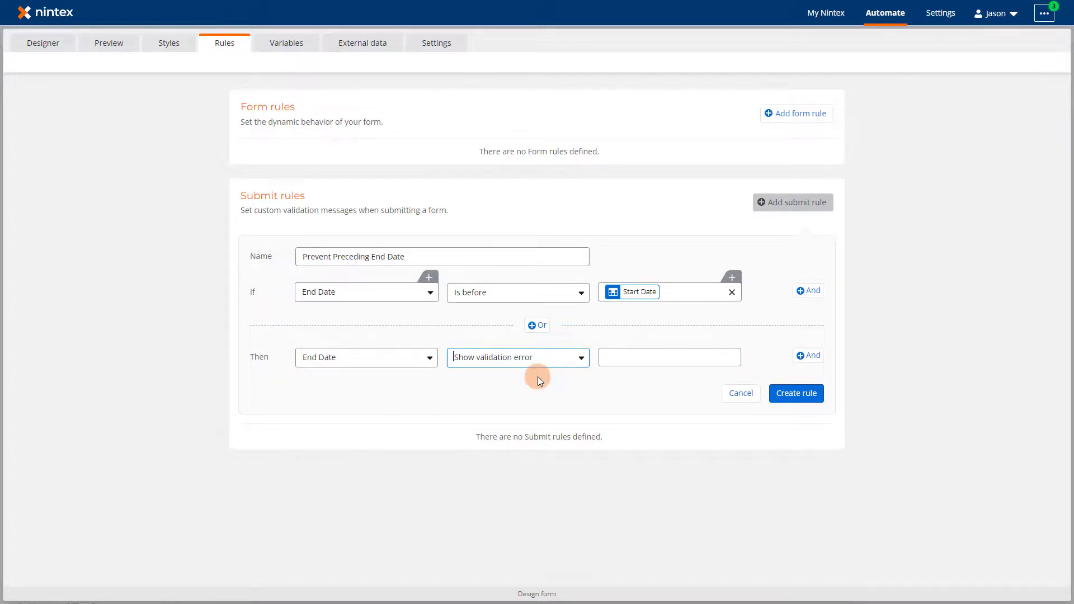
click(621, 357)
text(End Date cannot precede Start Date)
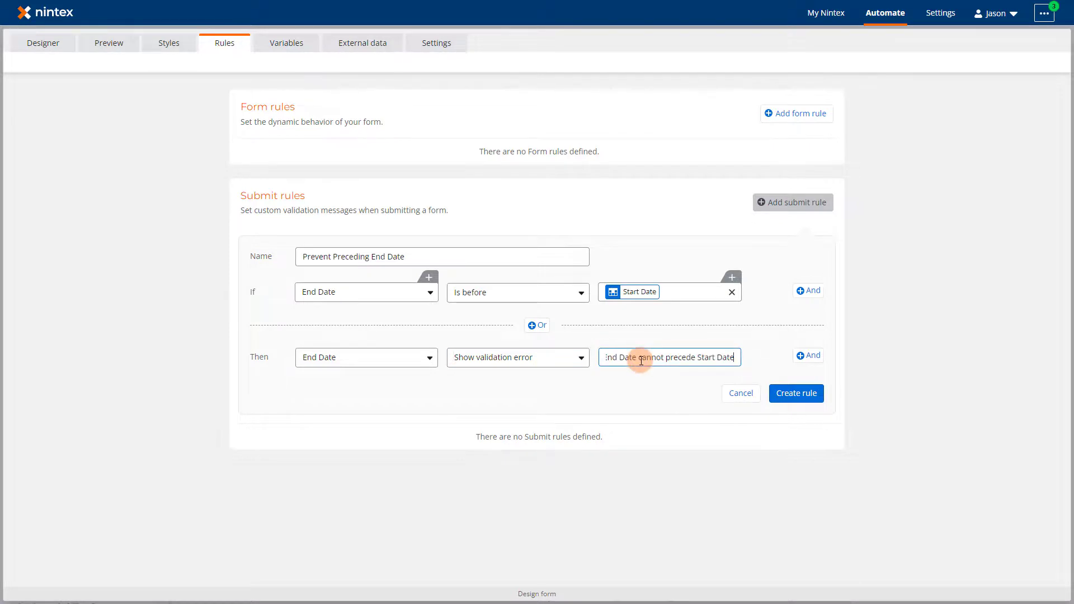
click(655, 380)
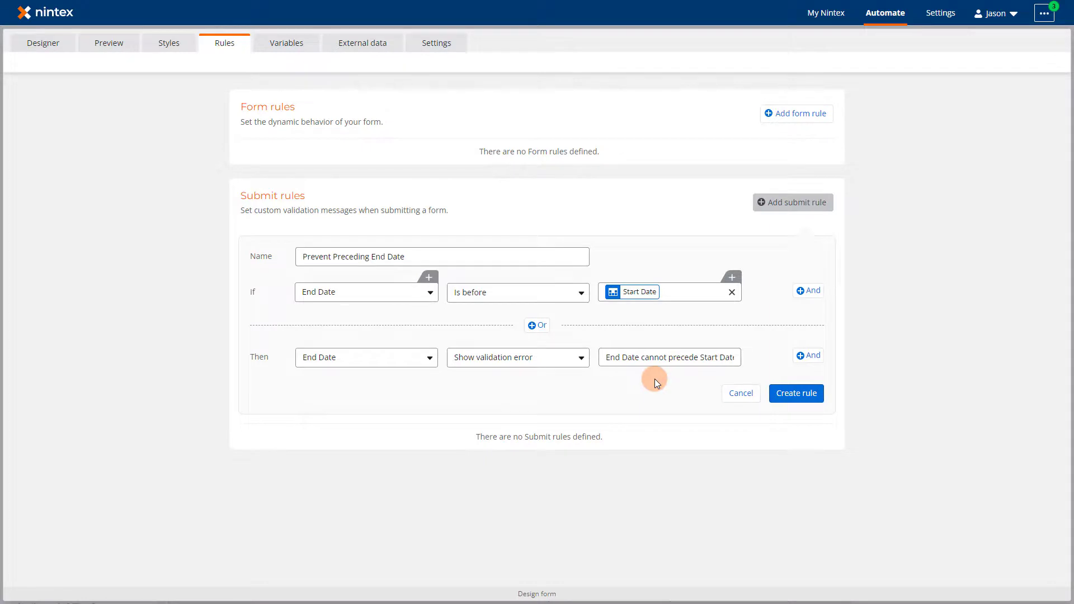
click(795, 393)
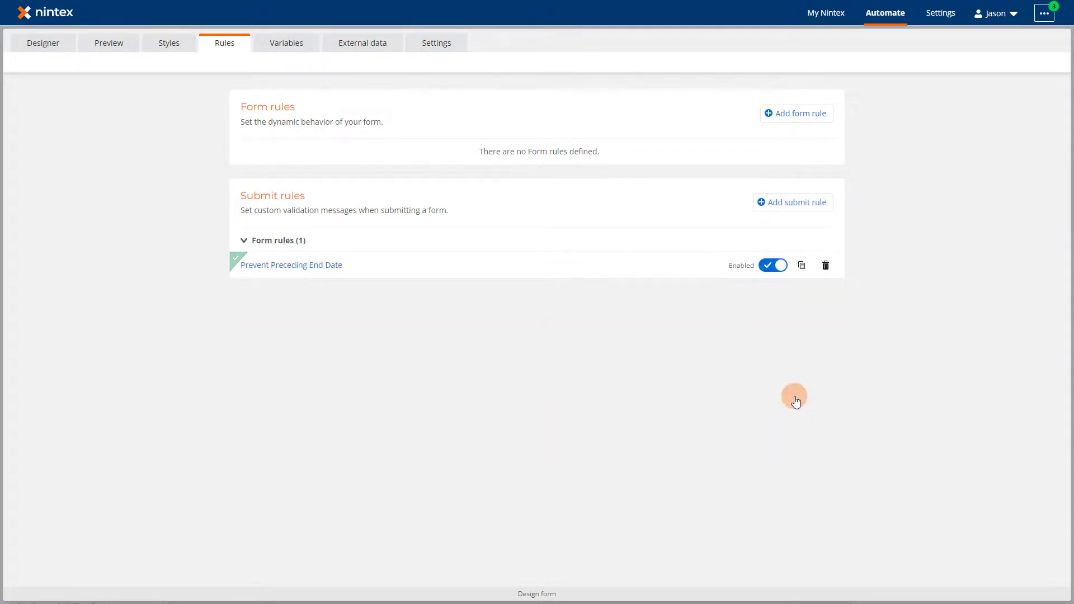
Preview the form and fill in the manager's e-mail, PTO reason, and 'Trip to Blue Mountains'
click(124, 48)
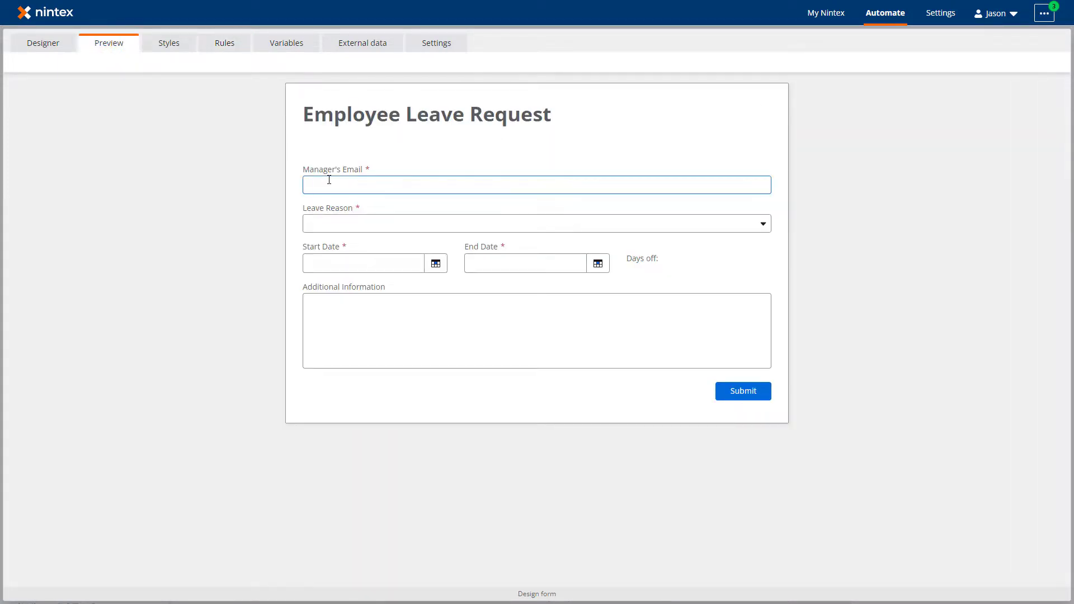
key(ctrl+v)
click(343, 225)
click(343, 242)
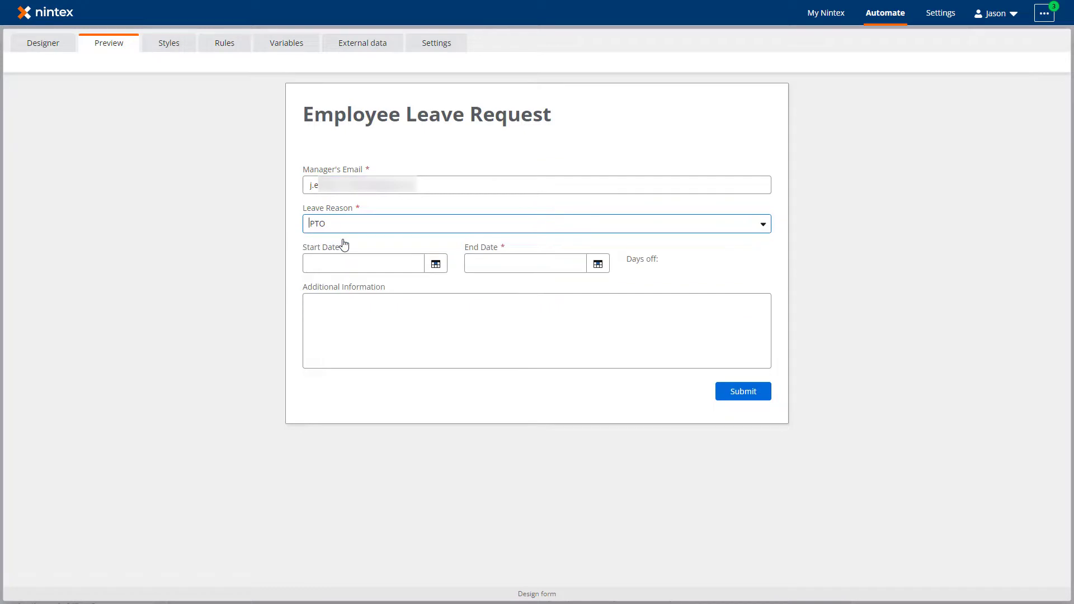
click(342, 311)
text(Trip to Blue Mountains)
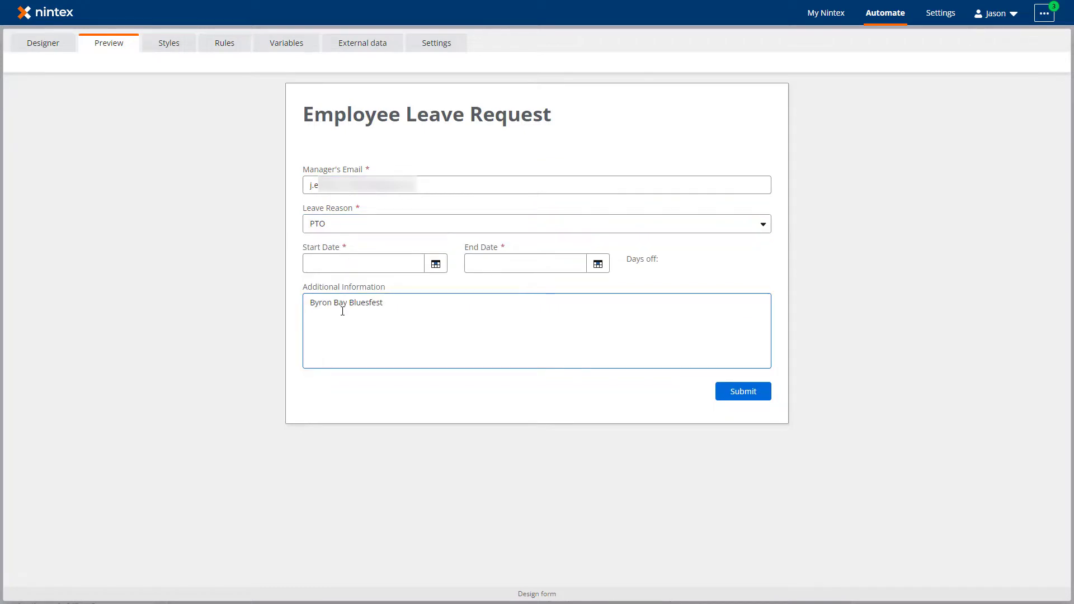
Pick Start Date Apr 18, 2022 and End Date Apr 14 to trigger the error
click(436, 264)
click(312, 398)
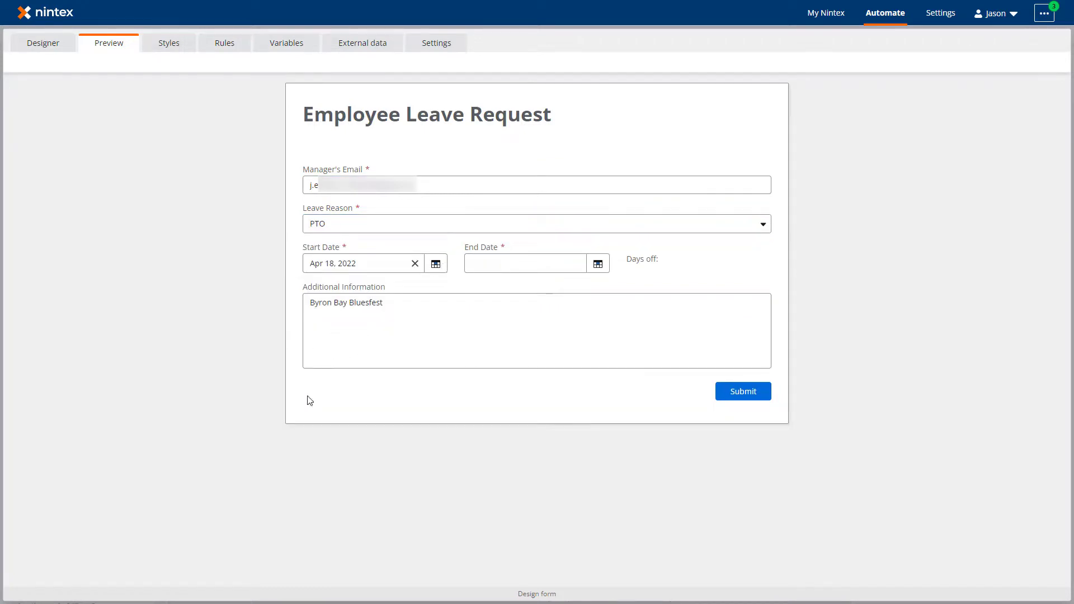
click(597, 264)
click(548, 374)
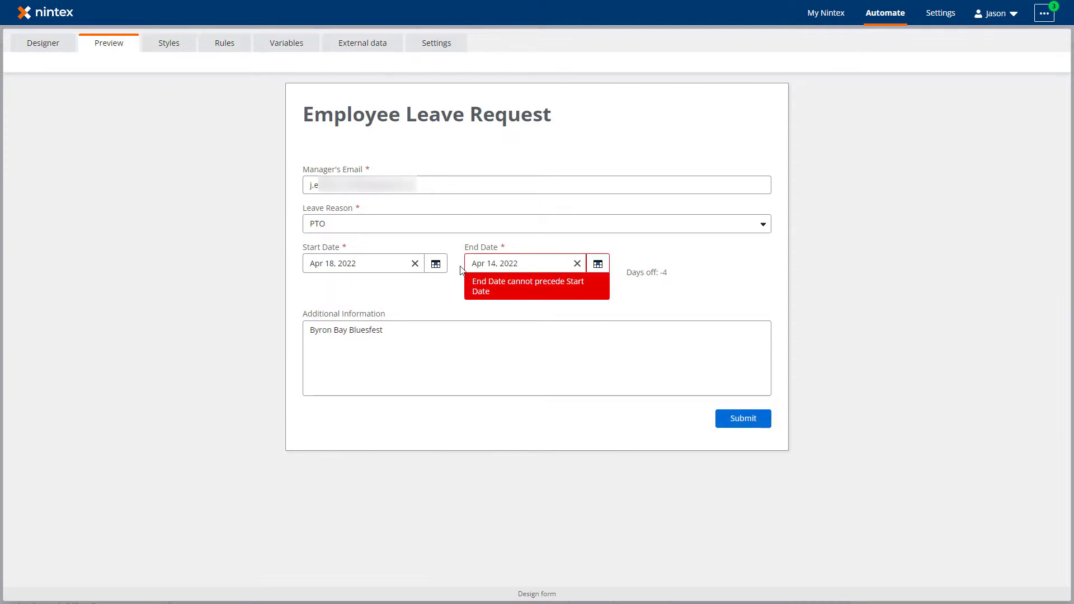
Correct the dates to Apr 14 through Apr 18, 2022
click(435, 263)
click(387, 375)
click(597, 267)
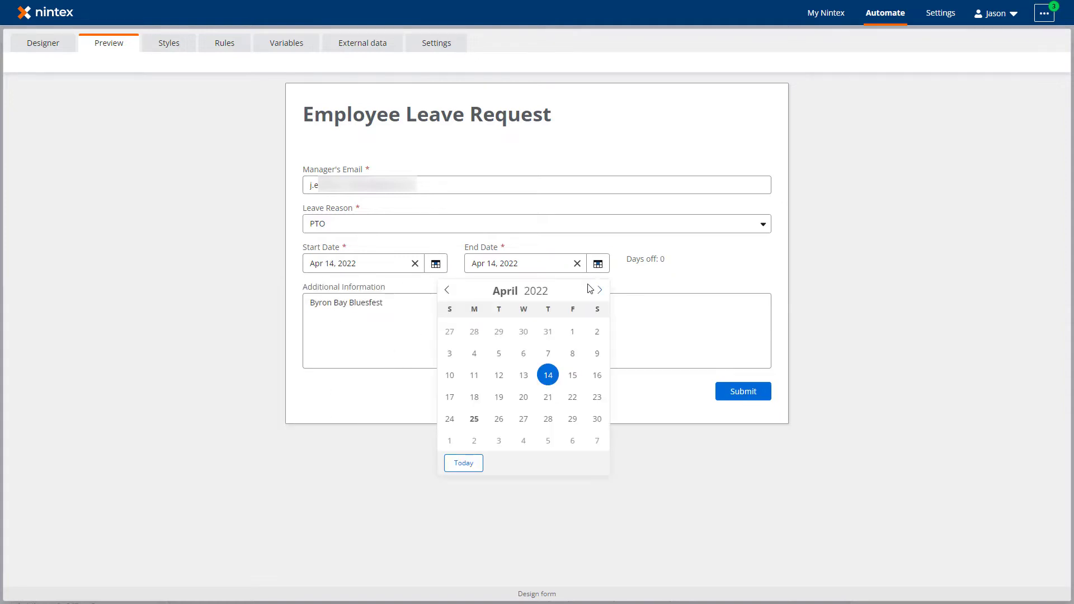
click(473, 396)
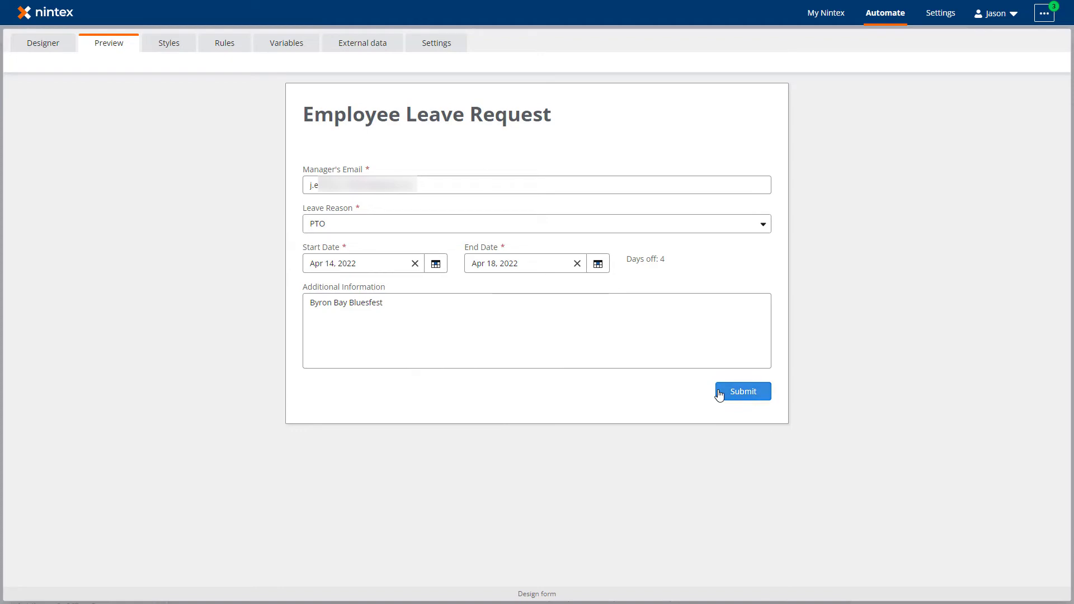